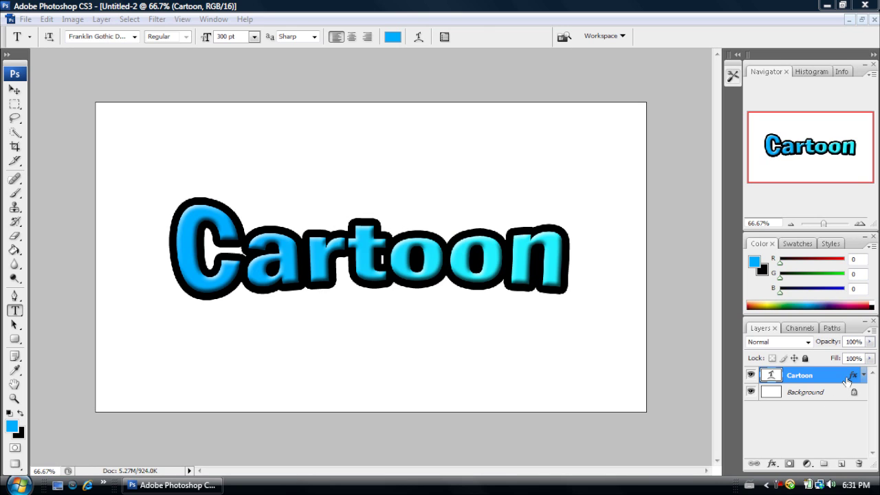
Step: Delete the styled Cartoon text layer, leaving only the white Background layer
right_click(803, 375)
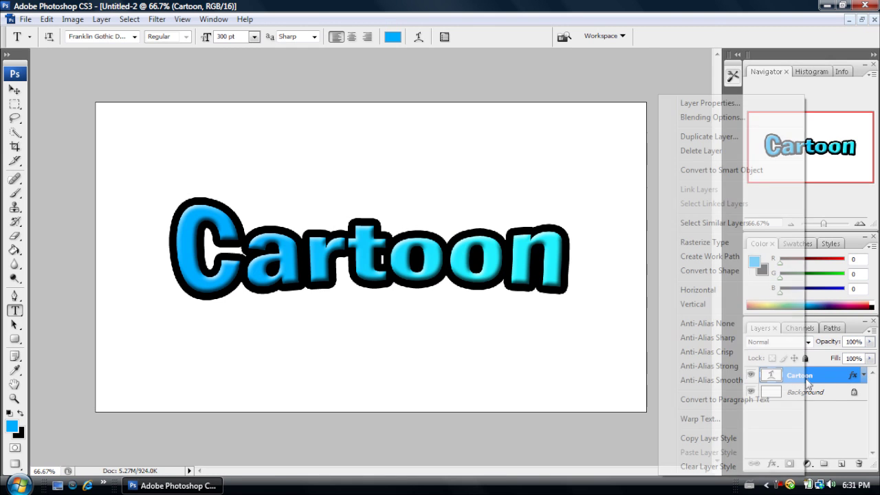
left_click(700, 151)
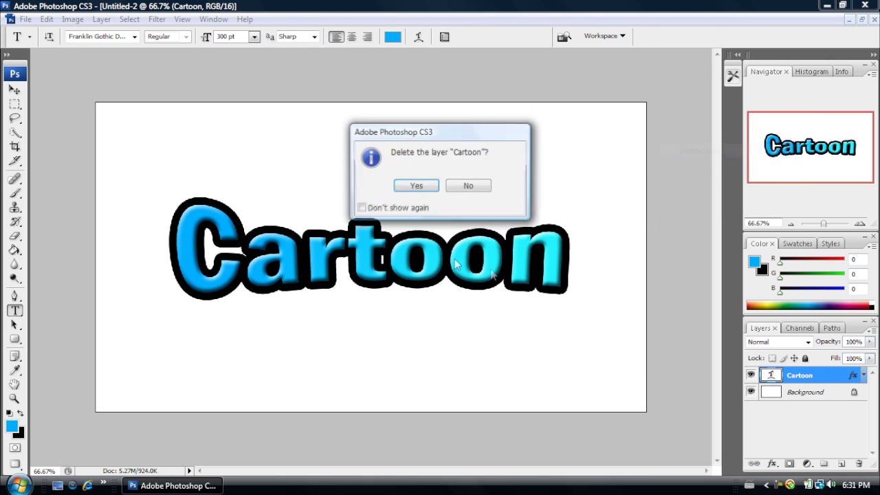
left_click(422, 183)
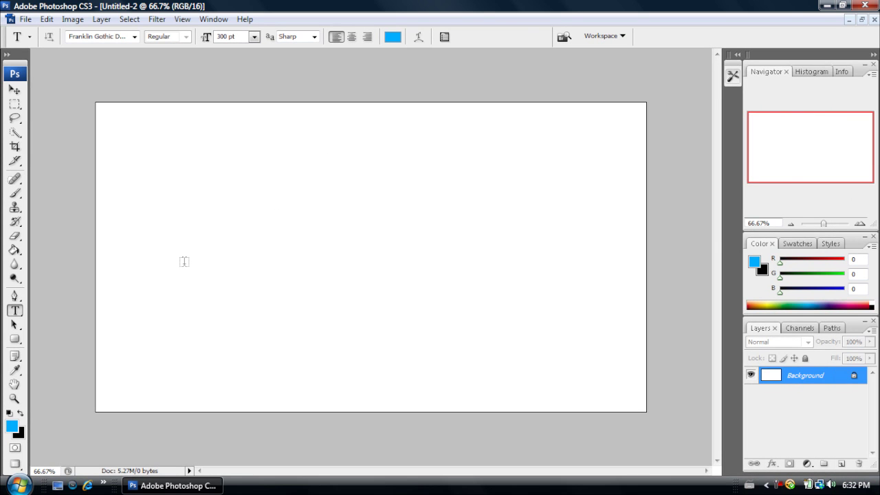
Step: Type 'Cartoon' on the canvas and move it nearer the canvas centre
left_click(184, 263)
type("C")
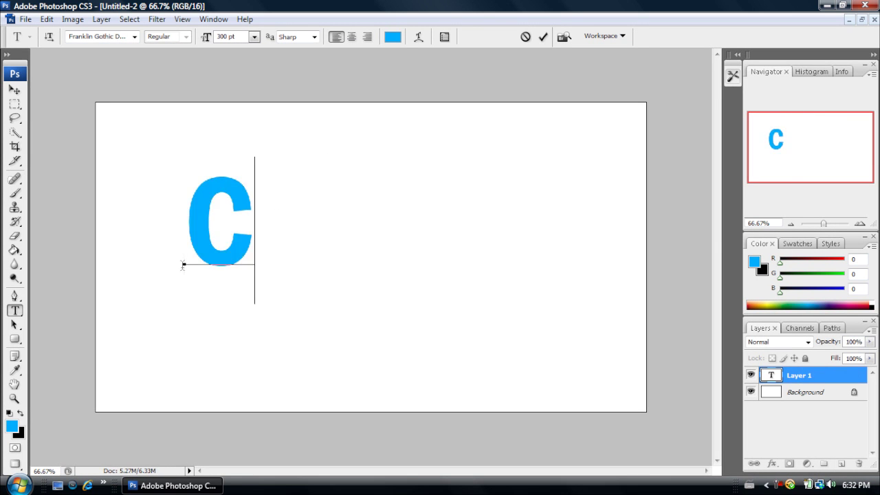
type("artoon")
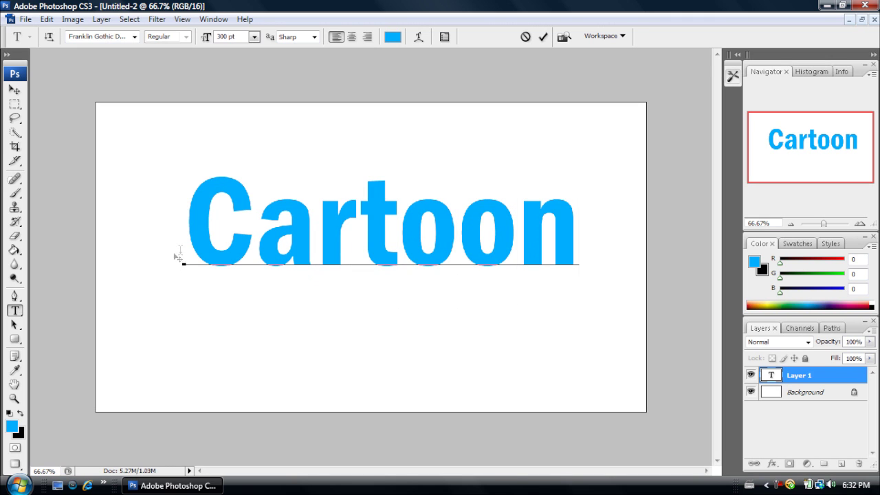
left_click_drag(528, 361, 541, 393)
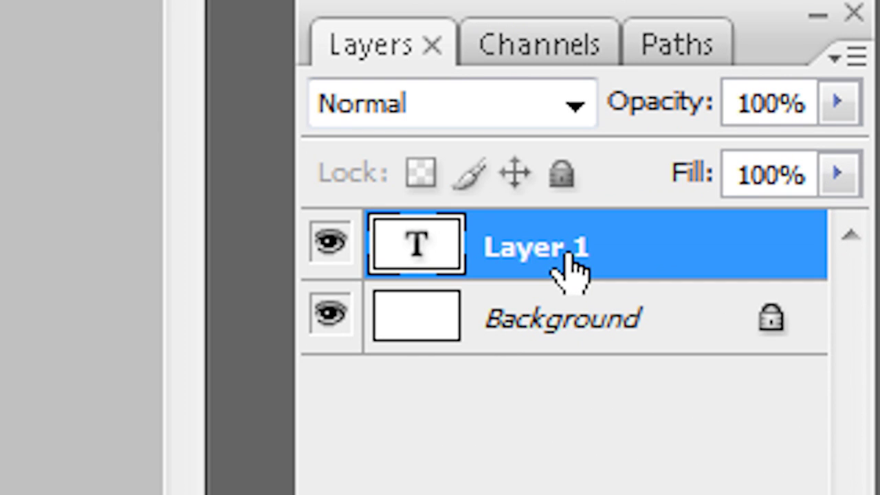
Step: Commit the text and enable Gradient Overlay in the Cartoon layer's Blending Options
left_click(583, 251)
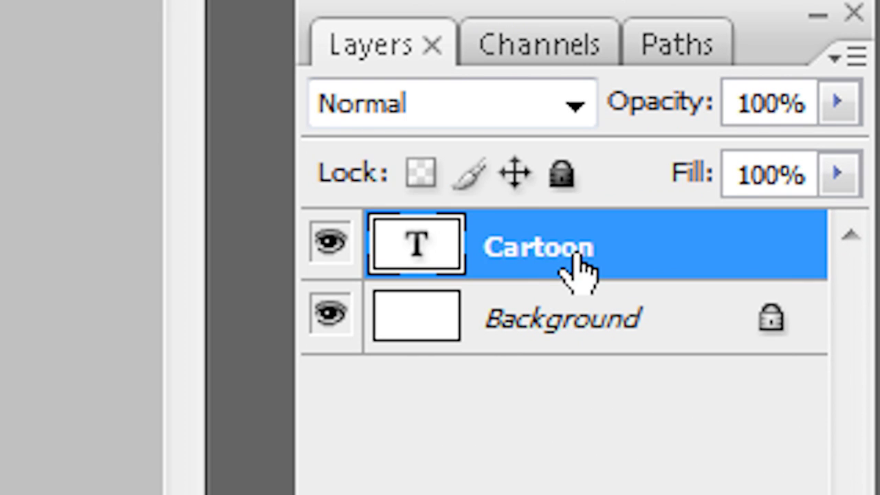
right_click(811, 282)
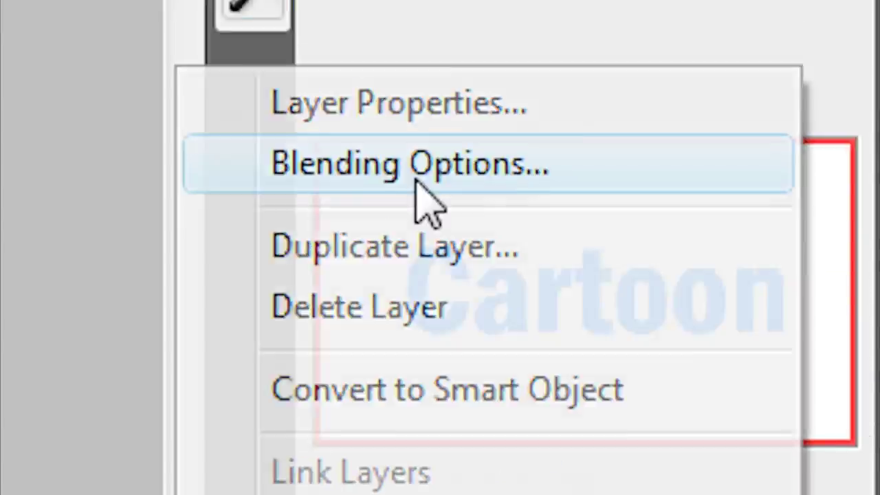
left_click(416, 168)
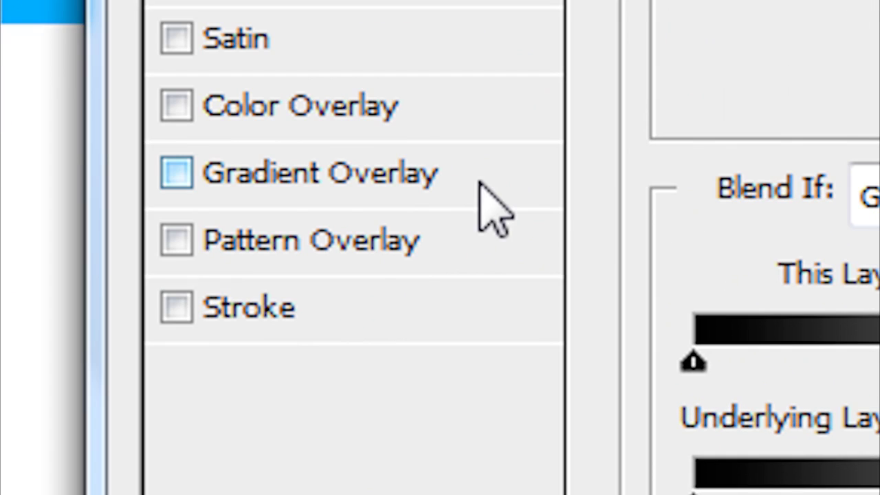
left_click(418, 187)
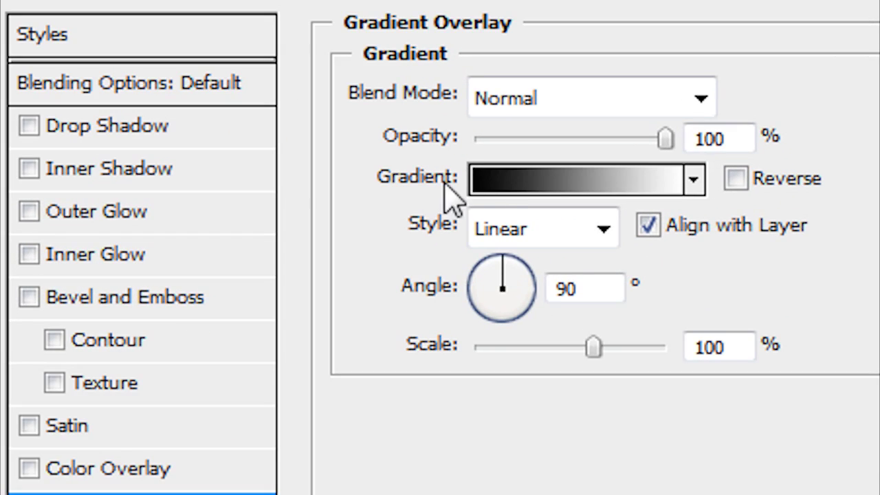
left_click(497, 184)
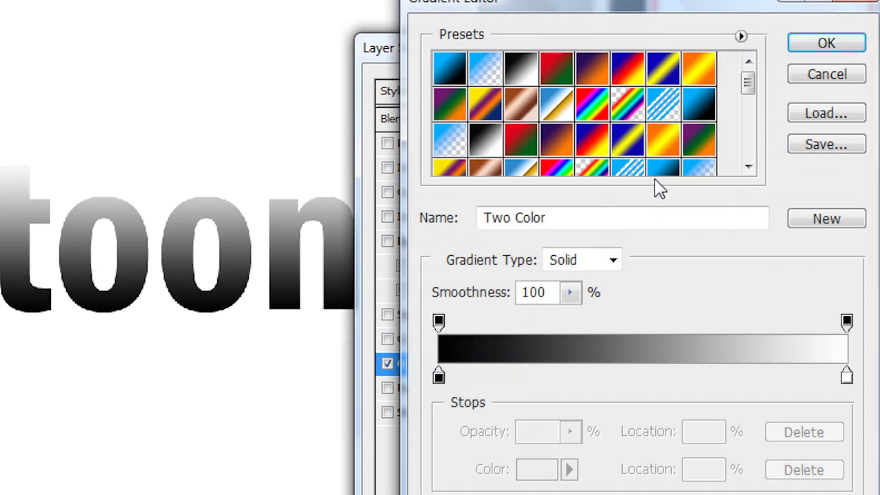
Step: Start from the Foreground to Background gradient and set the left stop to deep blue 00a2d0
left_click(454, 70)
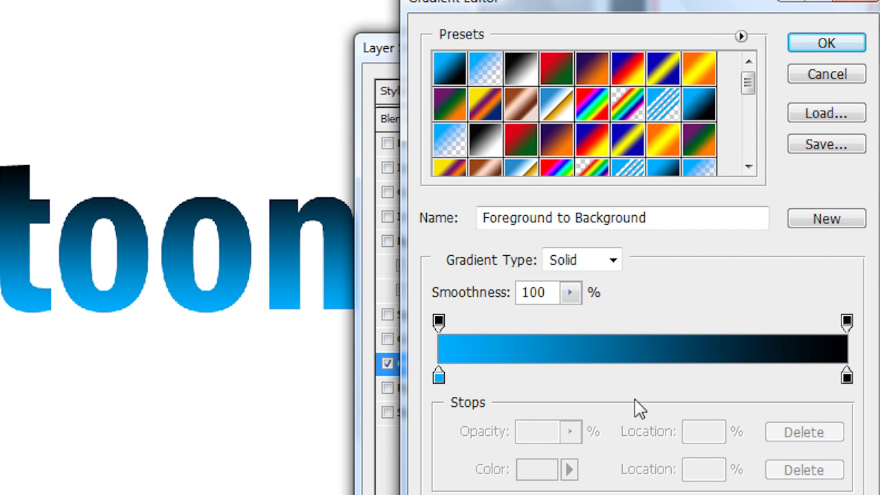
left_click(438, 375)
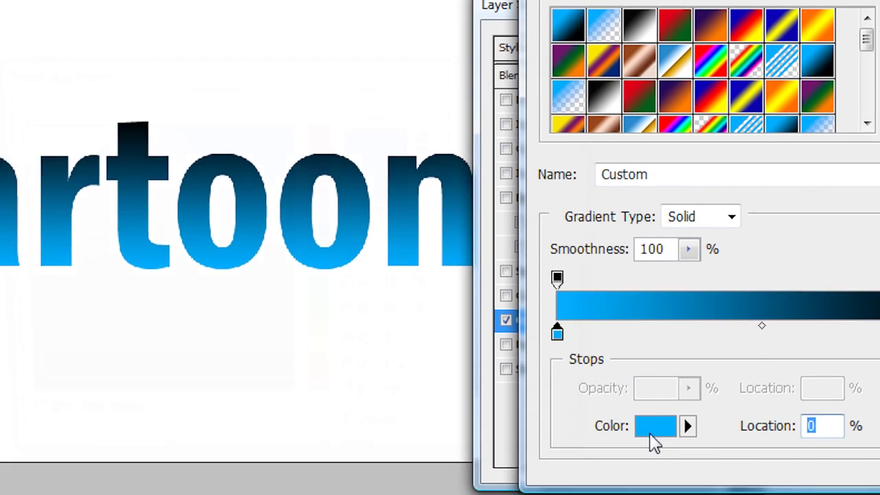
left_click(536, 469)
left_click_drag(365, 133, 347, 124)
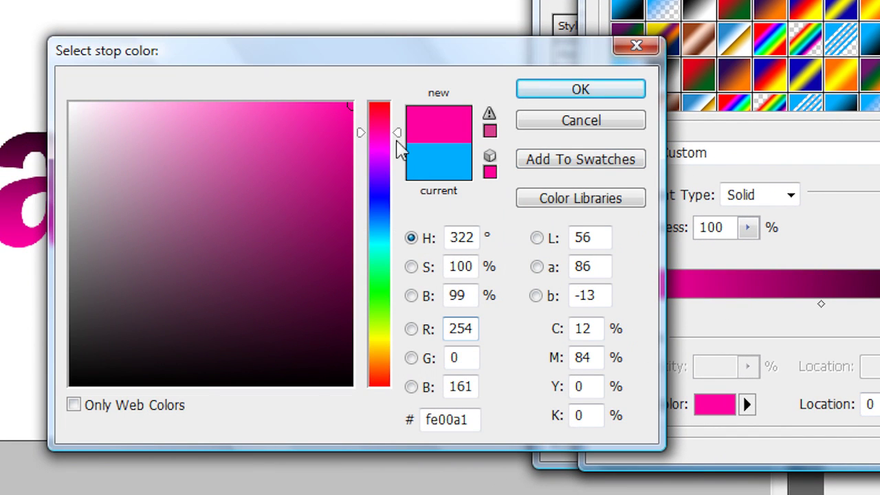
mouse_move(388, 237)
left_mouse_down()
mouse_move(387, 209)
mouse_move(390, 234)
left_mouse_up()
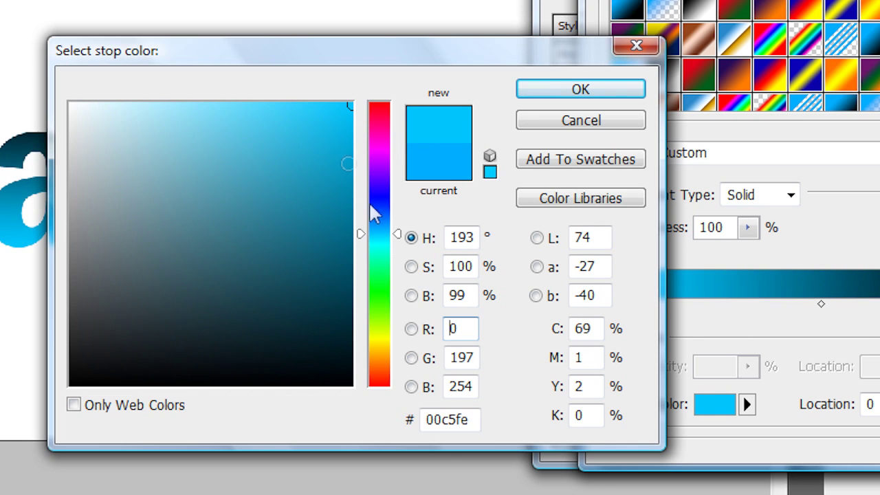
left_click(346, 134)
left_click_drag(346, 135, 353, 153)
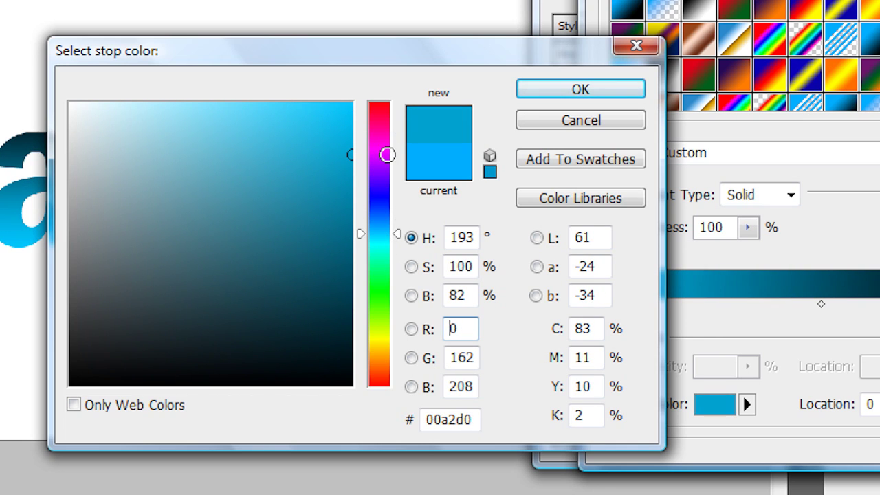
left_click(590, 95)
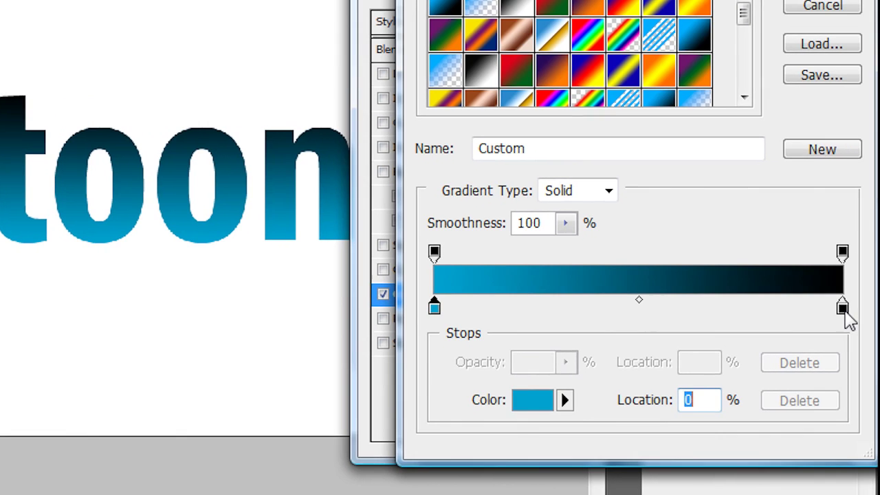
Step: Set the right stop to light cyan 6ce9ff and accept the edited gradient
left_click(879, 310)
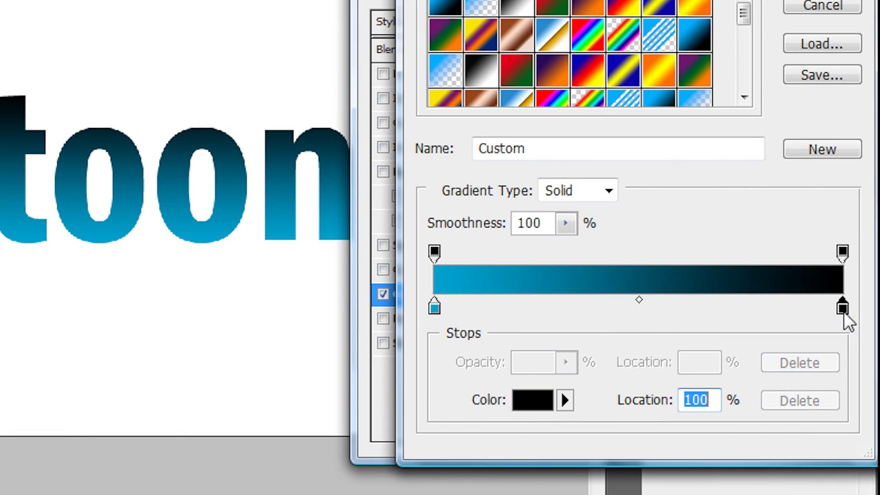
left_click(528, 403)
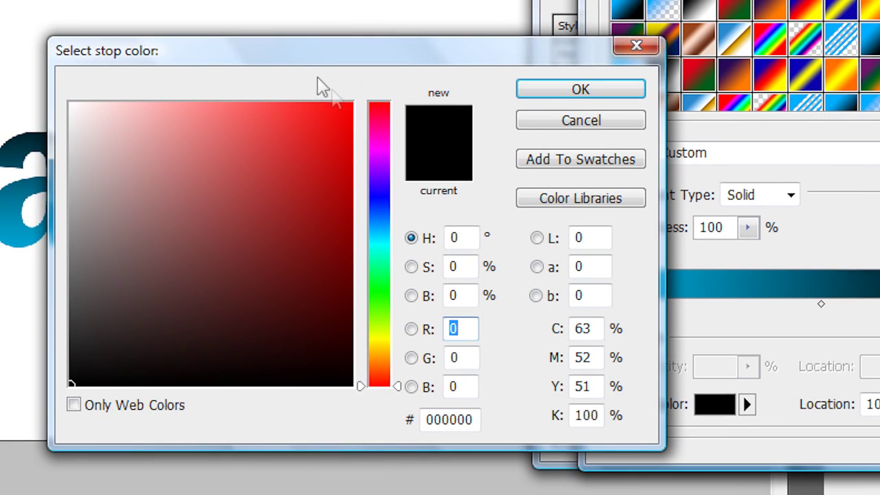
left_click(382, 237)
mouse_move(342, 206)
left_mouse_down()
mouse_move(255, 78)
mouse_move(233, 79)
left_mouse_up()
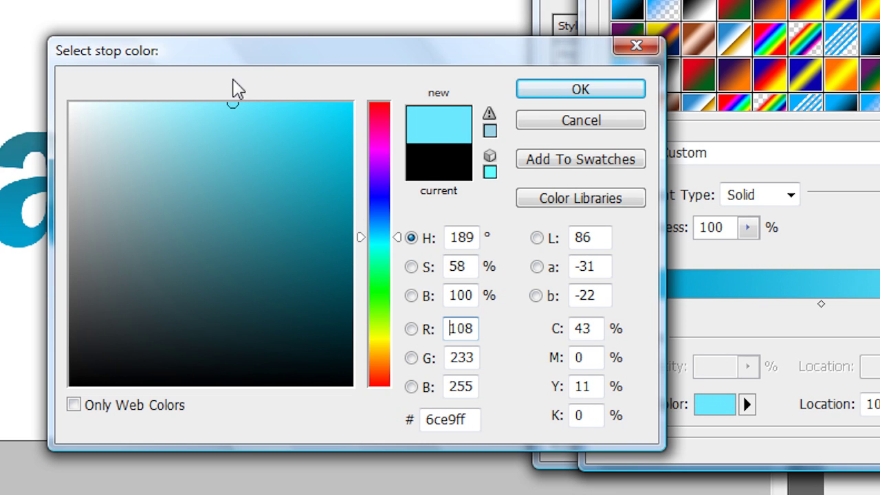
left_click(593, 94)
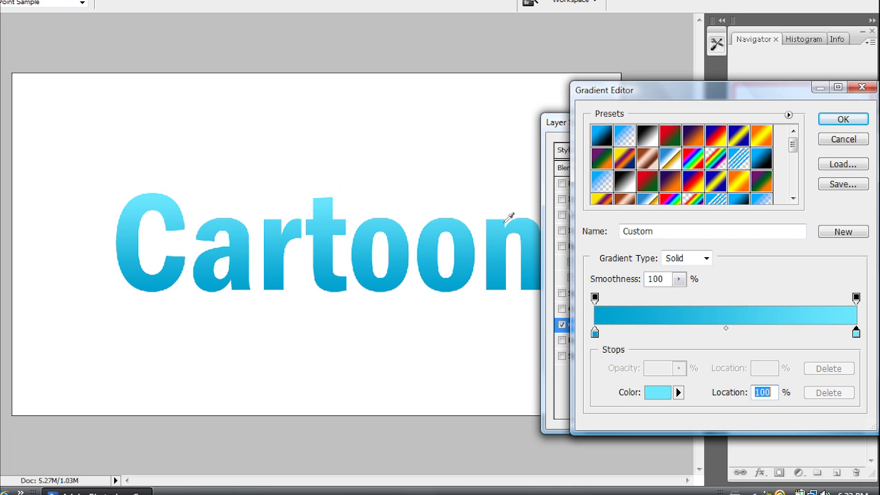
left_click(861, 118)
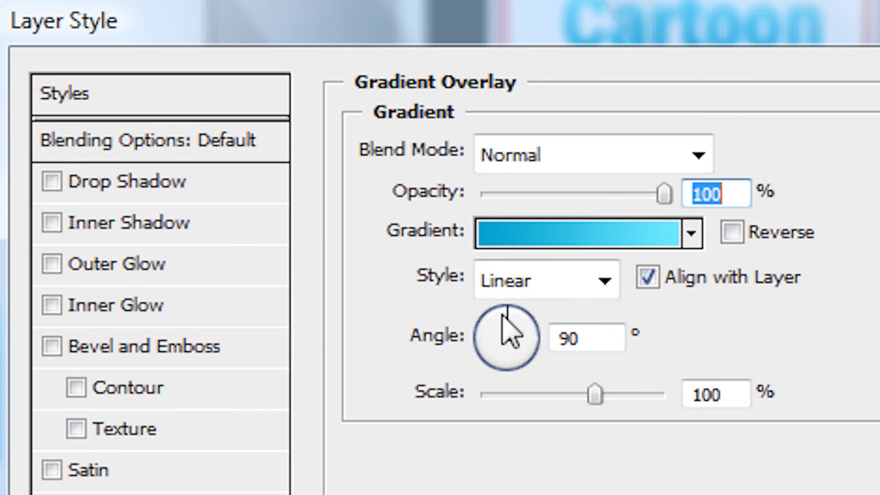
Step: Set the Gradient Overlay angle to 11° and add a Stroke effect
left_click_drag(509, 318, 546, 333)
left_click(546, 333)
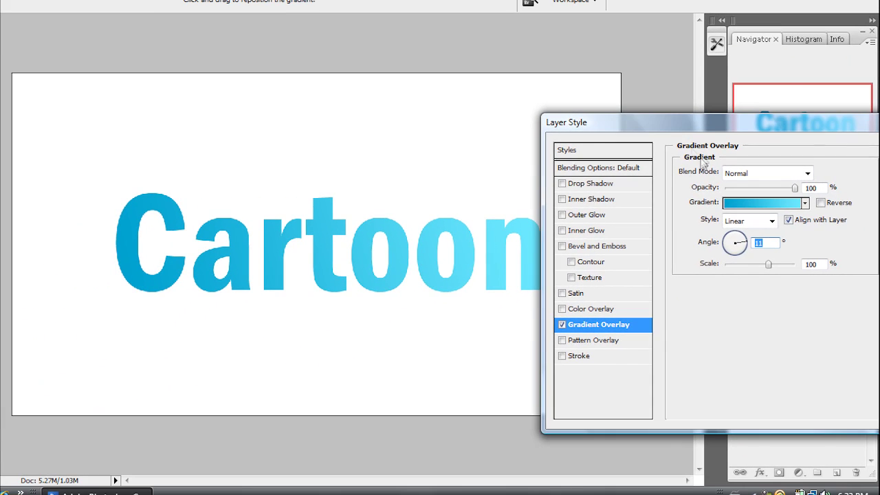
left_click_drag(704, 132, 734, 108)
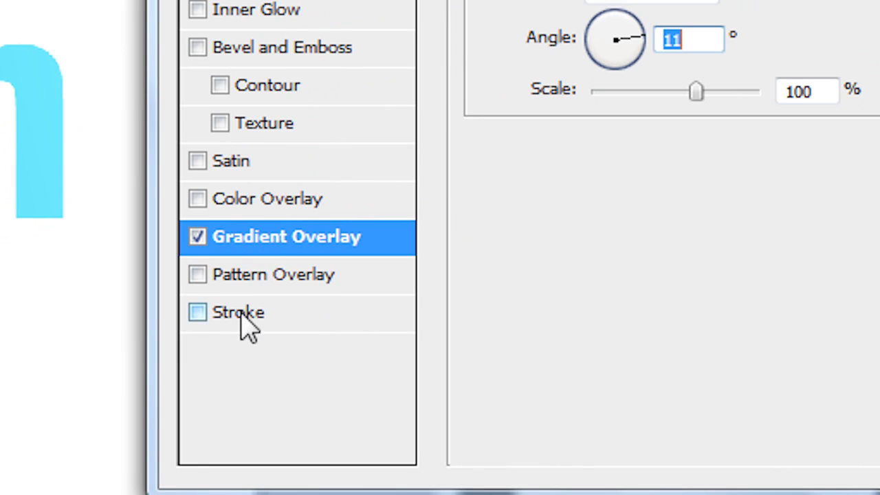
left_click(613, 330)
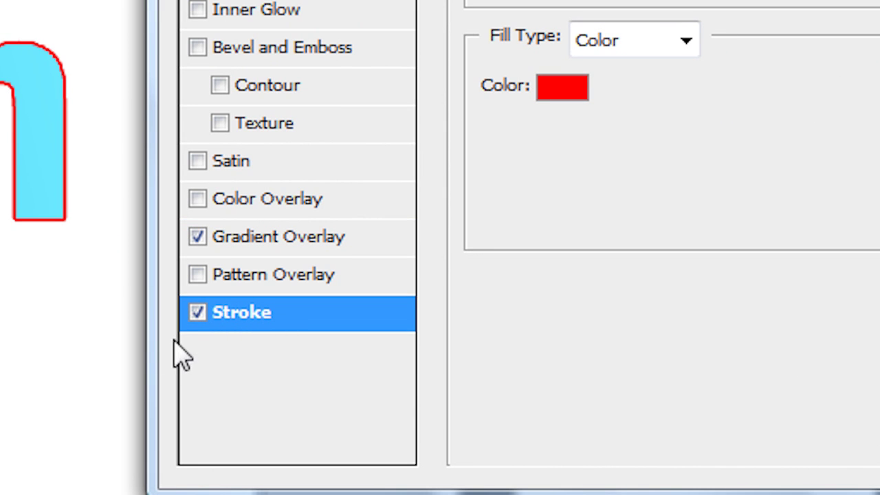
Step: Change the stroke colour to pure black (000000)
left_click(557, 96)
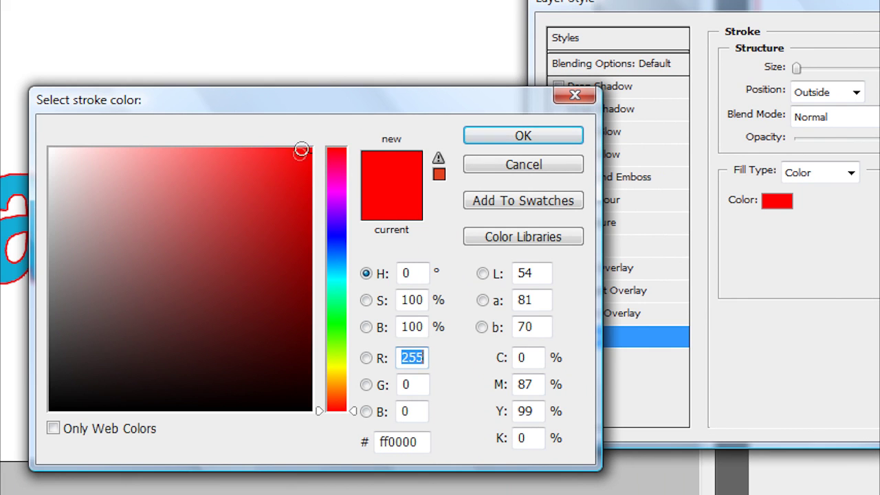
left_click(308, 156)
left_click_drag(313, 180, 310, 411)
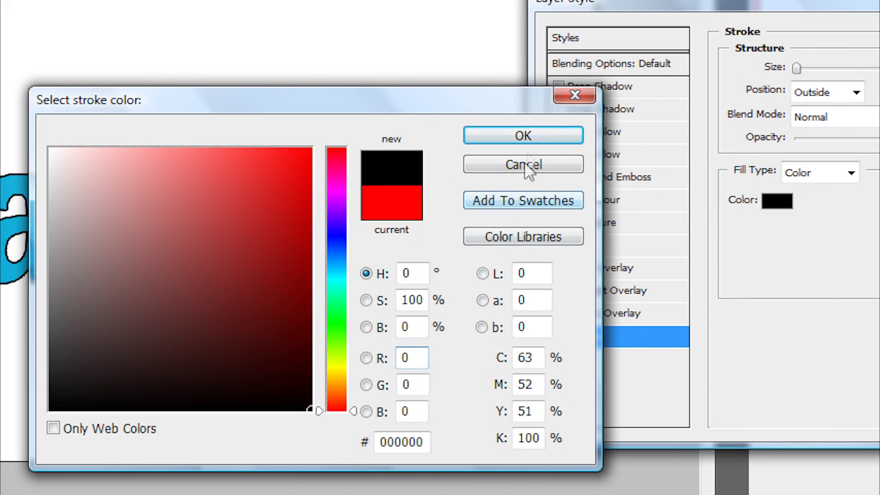
left_click(534, 137)
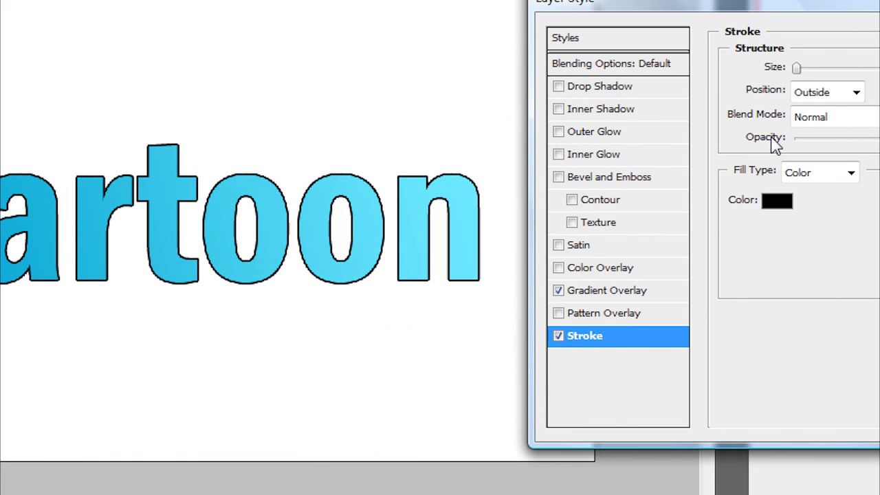
Step: Set the stroke size to 20 px
left_click_drag(814, 4, 777, 14)
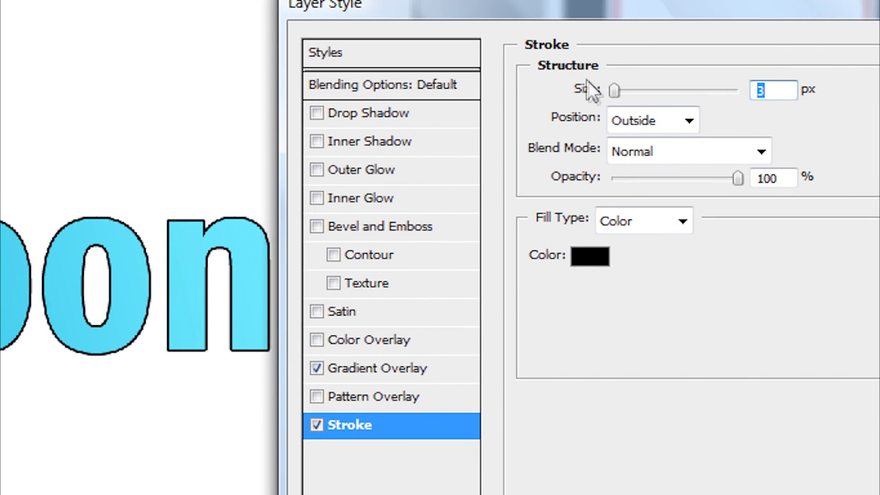
left_click_drag(613, 91, 633, 93)
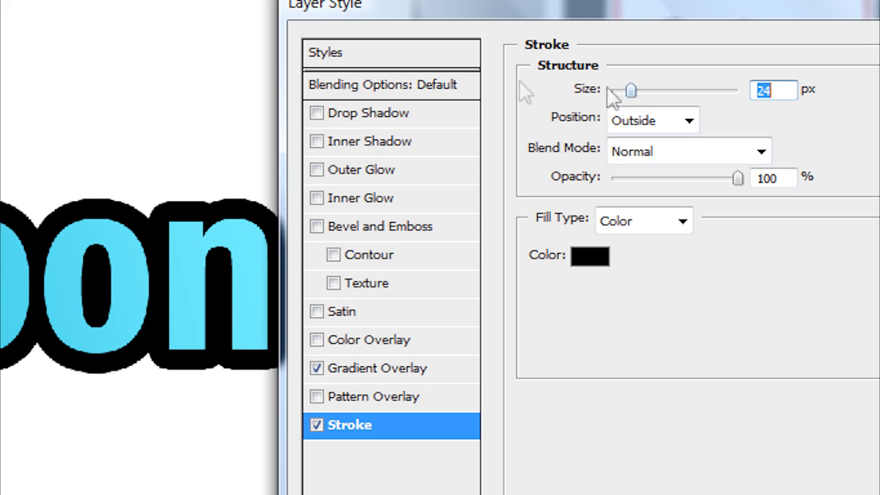
left_click_drag(526, 21, 632, 4)
left_click(742, 66)
key("BackSpace")
type("0")
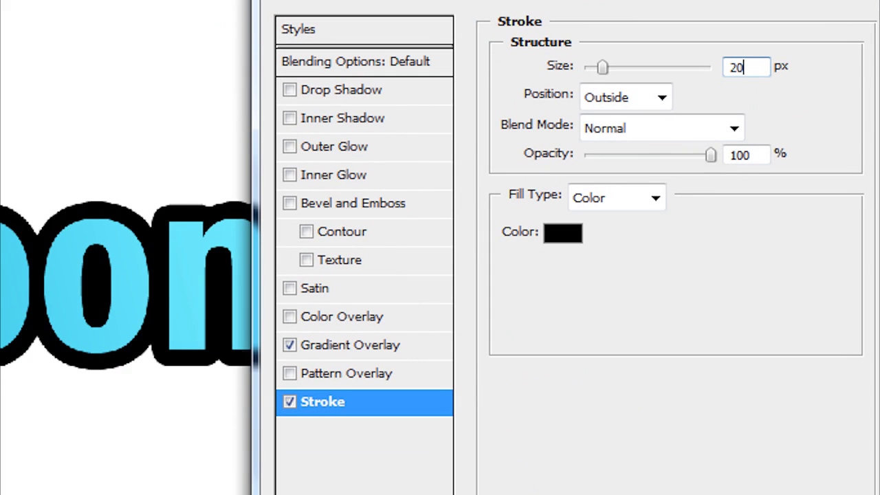
left_click_drag(719, 1, 736, 0)
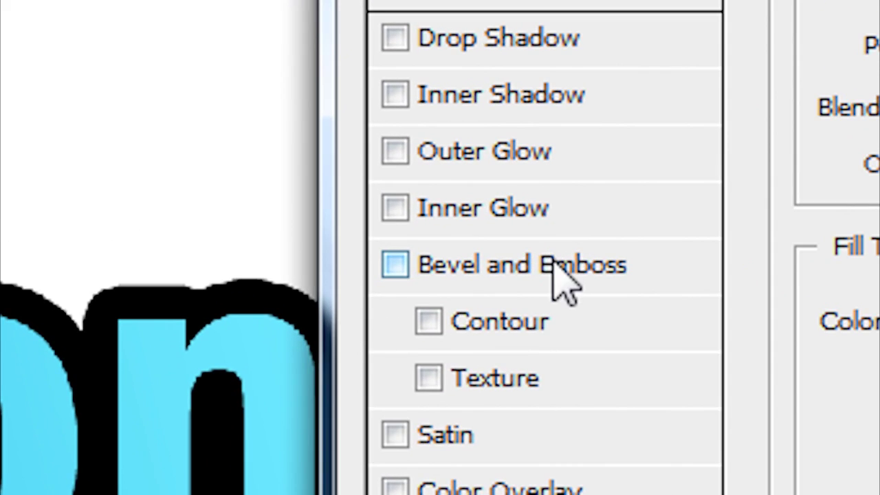
Step: Add a smooth Inner Bevel at depth 123%, size 13 px, soften 9 px, and apply the styles
left_click(387, 197)
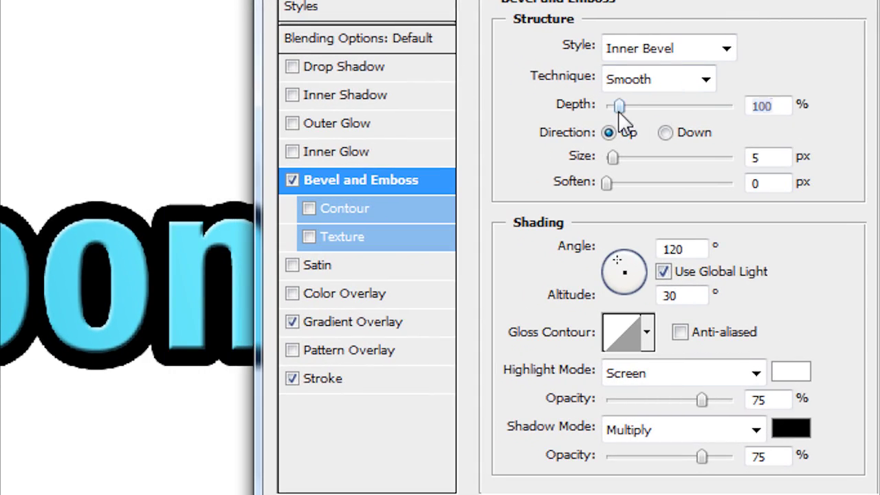
left_click_drag(615, 108, 688, 121)
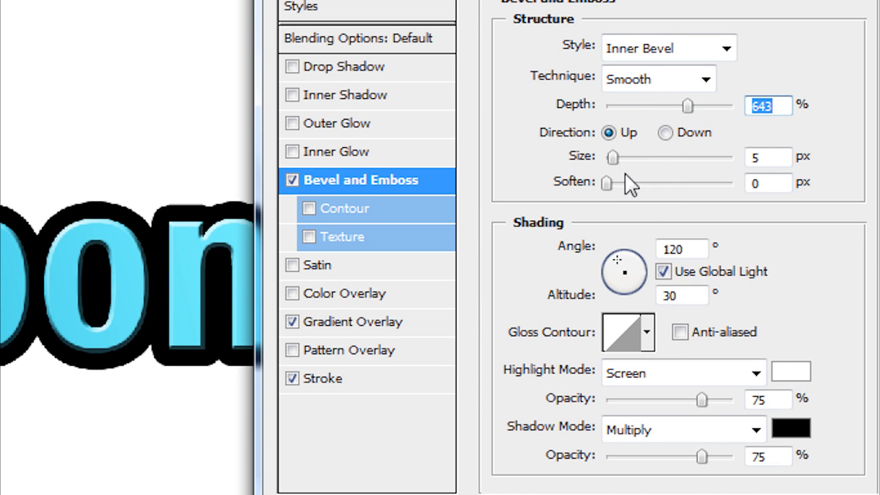
left_click_drag(615, 160, 616, 184)
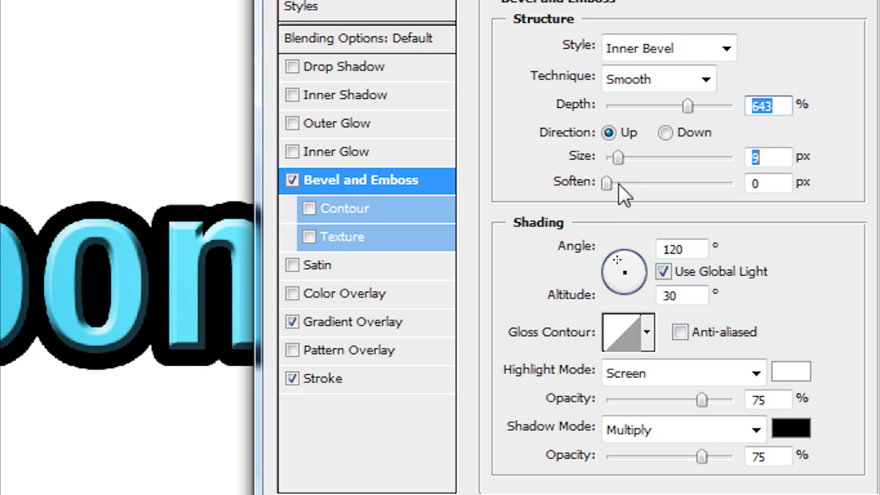
key("Down")
key("Down")
key("Down")
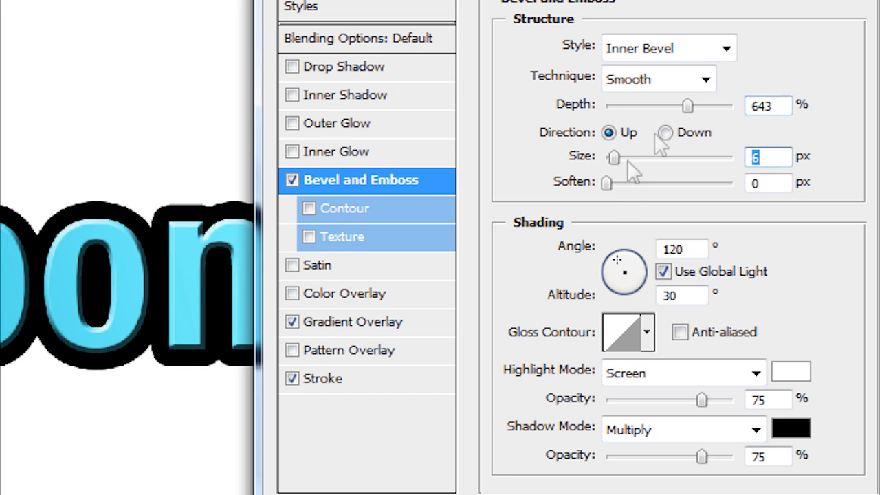
left_click_drag(687, 105, 616, 113)
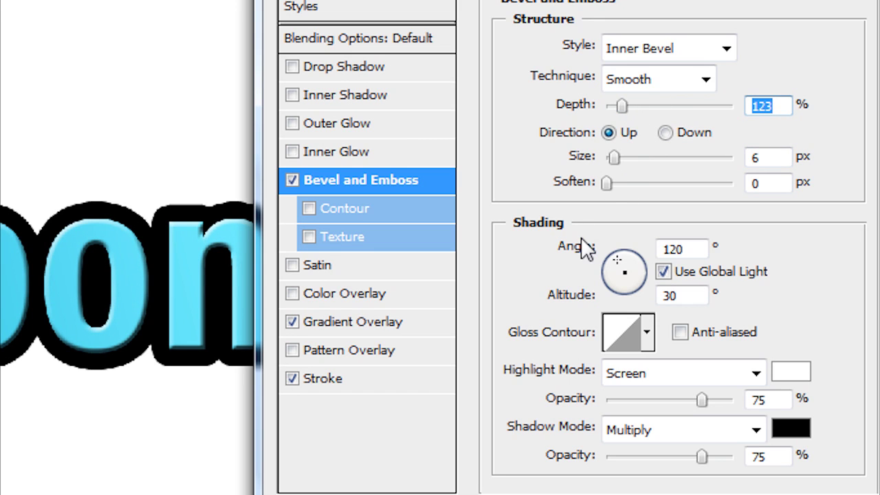
left_click_drag(614, 163, 674, 182)
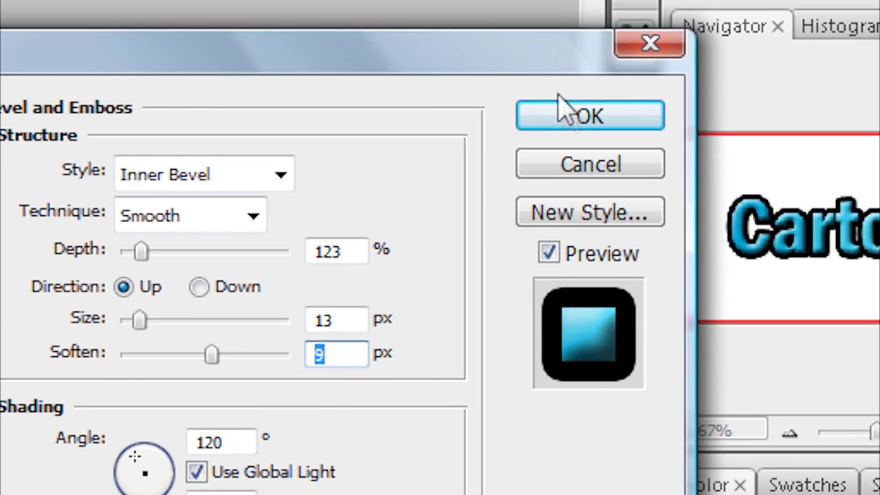
left_click(566, 110)
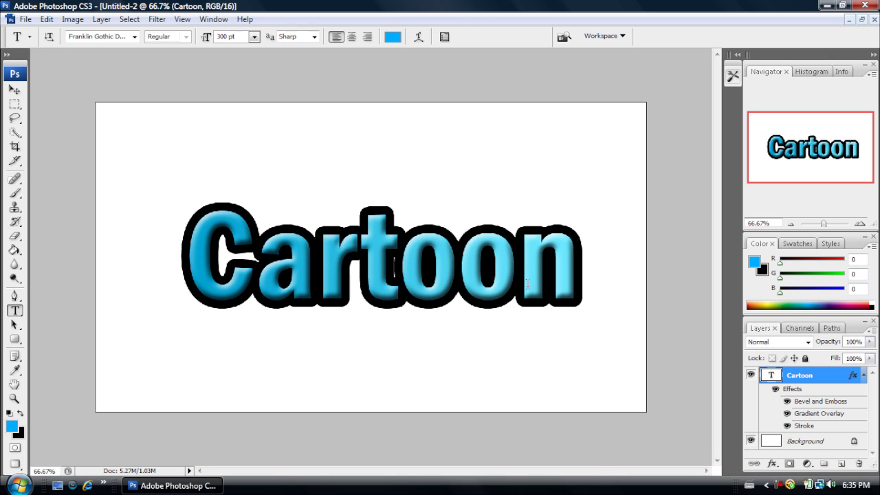
Step: Open the Warp Text dialog for the Cartoon text from the Type tool's context menu
left_click(517, 275)
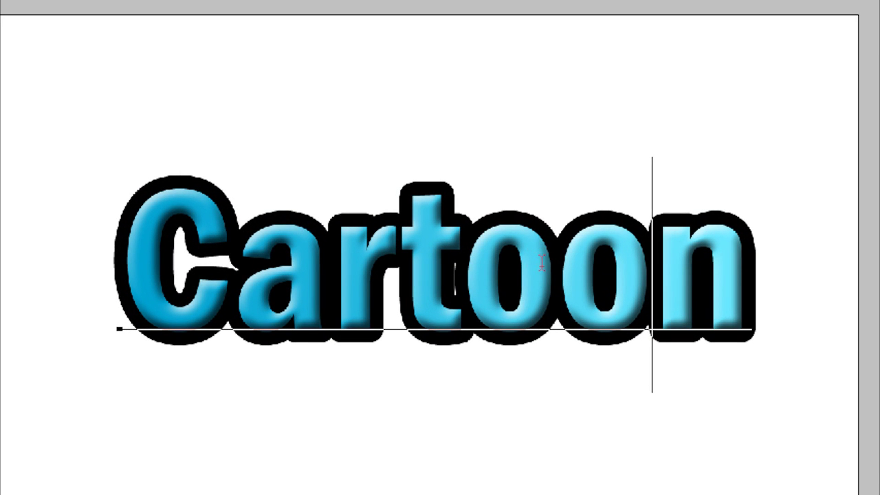
right_click(542, 263)
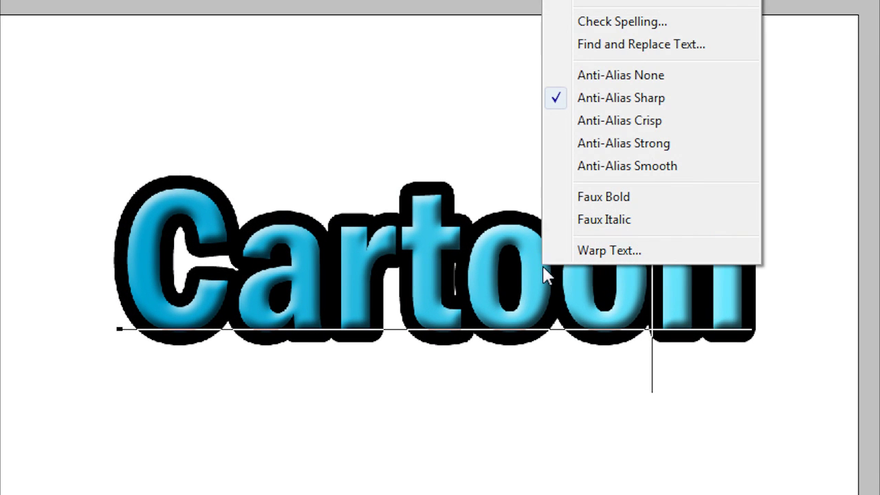
left_click(596, 256)
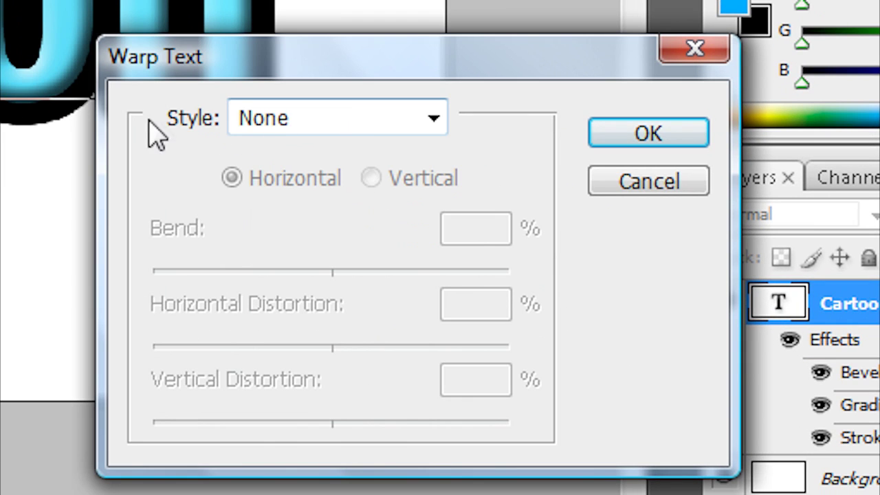
Step: Apply a Bulge warp with bend -20% and horizontal distortion -27%
left_click(436, 130)
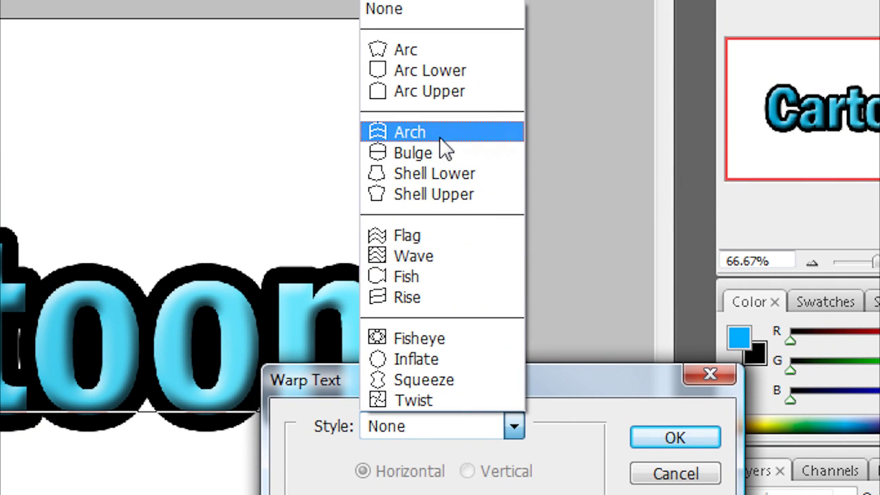
left_click(447, 132)
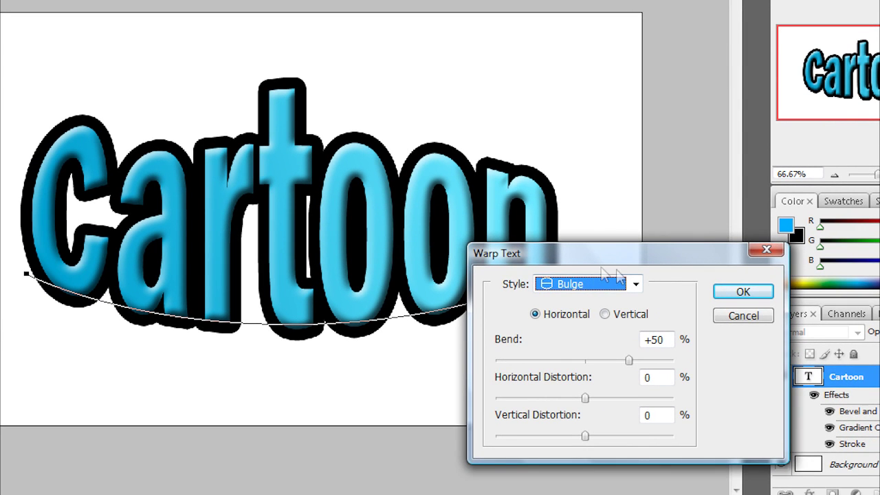
left_click_drag(631, 256, 759, 229)
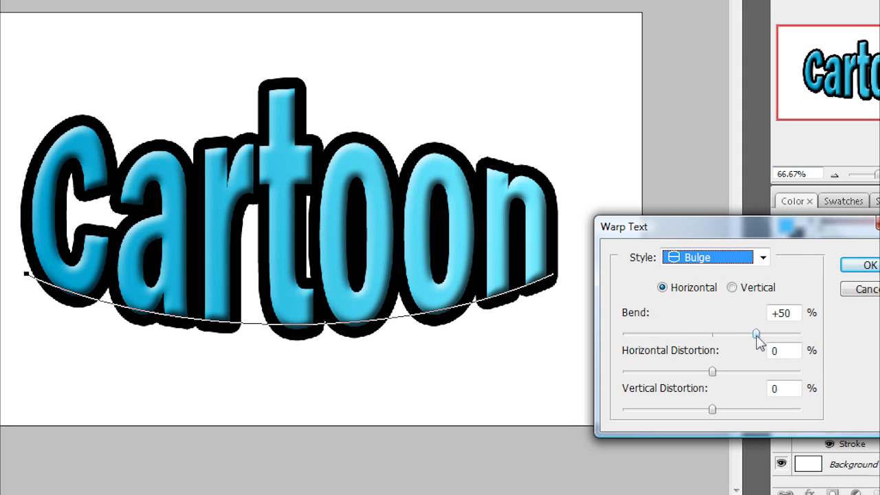
left_click_drag(757, 335, 690, 352)
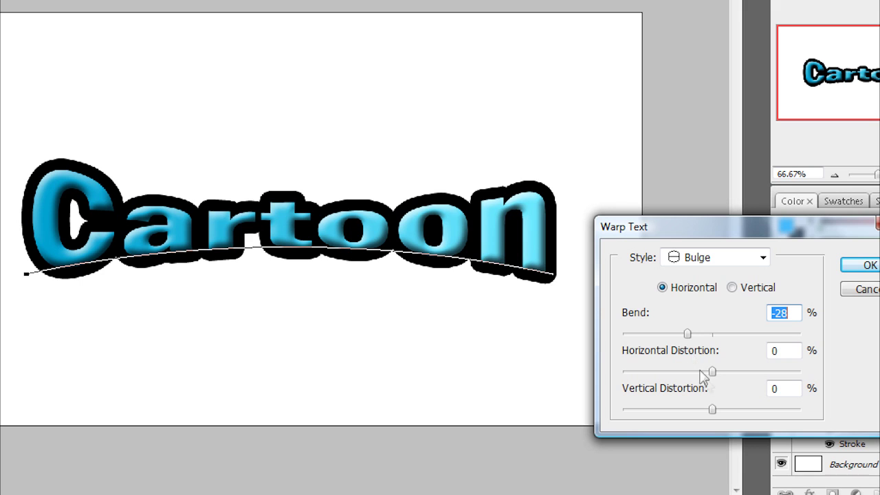
left_click_drag(715, 374, 689, 375)
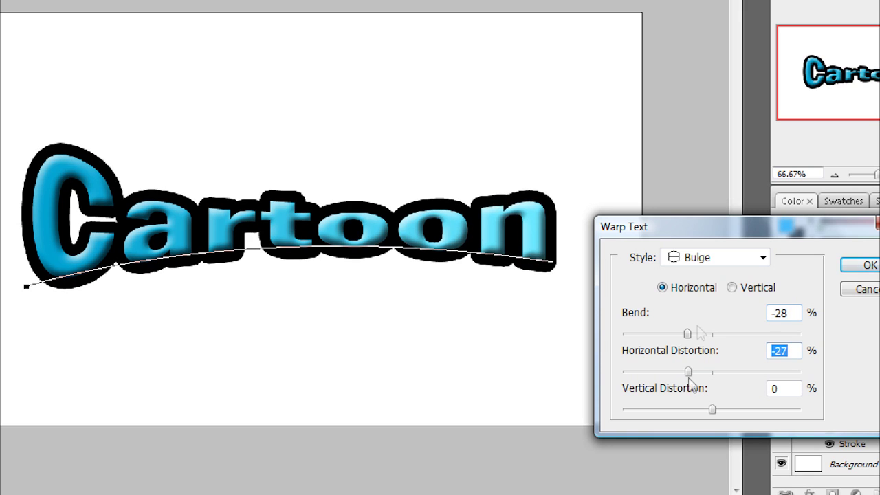
left_click_drag(685, 336, 697, 340)
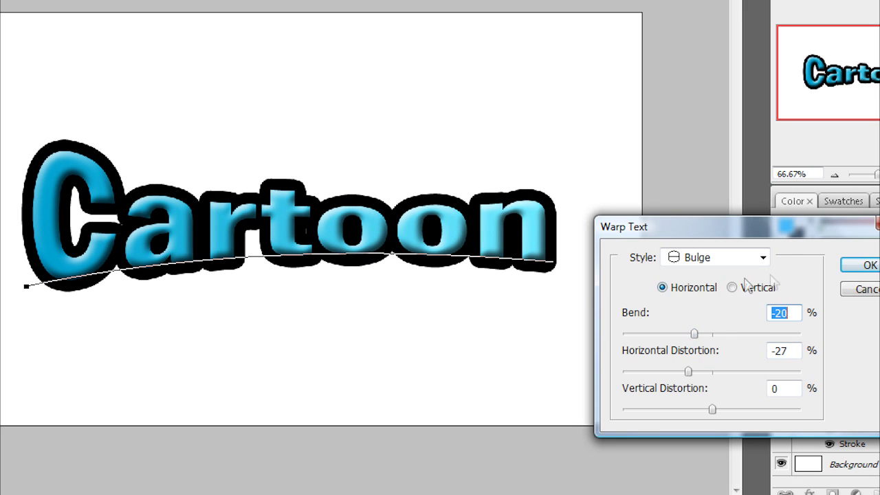
left_click(869, 266)
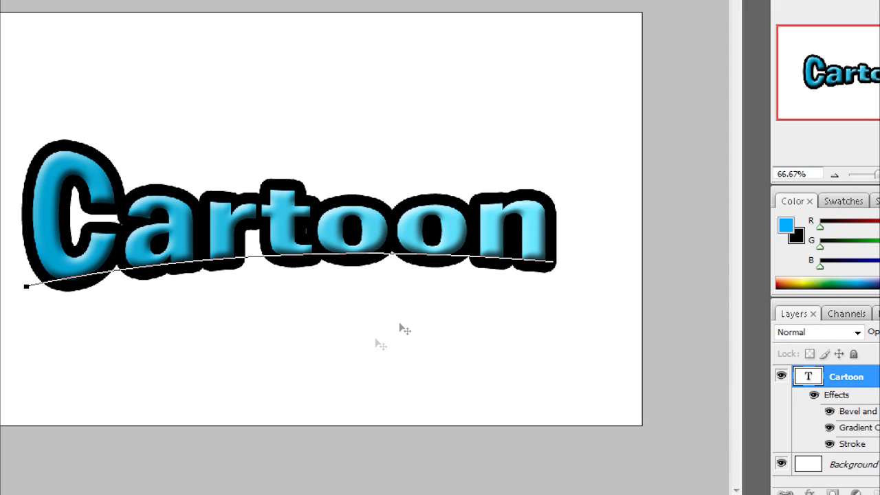